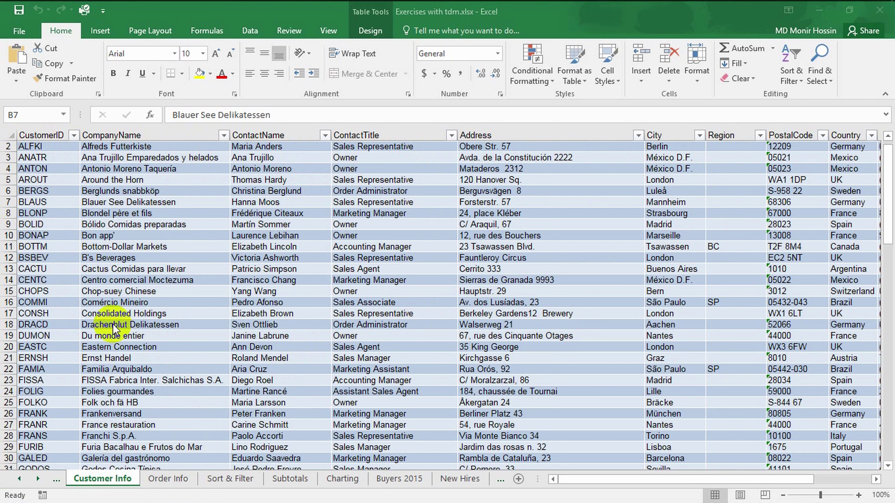
- Switch back and forth between the Customer Info and Order Info sheets, finishing on Order Info
{"action": "left_click", "coordinate": [169, 478]}
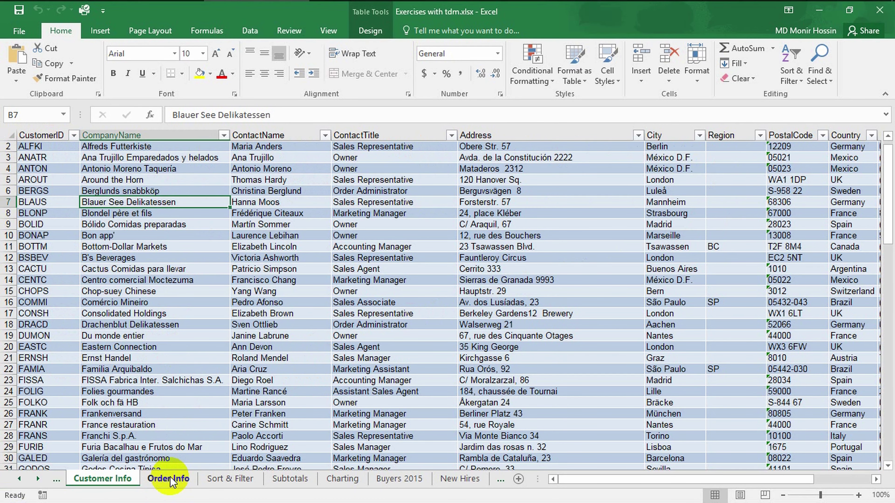
{"action": "left_click", "coordinate": [169, 479]}
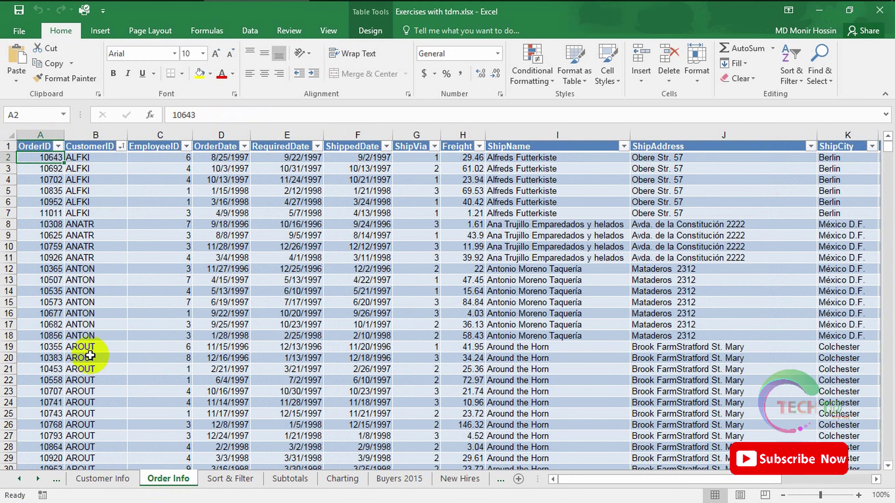
{"action": "left_click", "coordinate": [97, 479]}
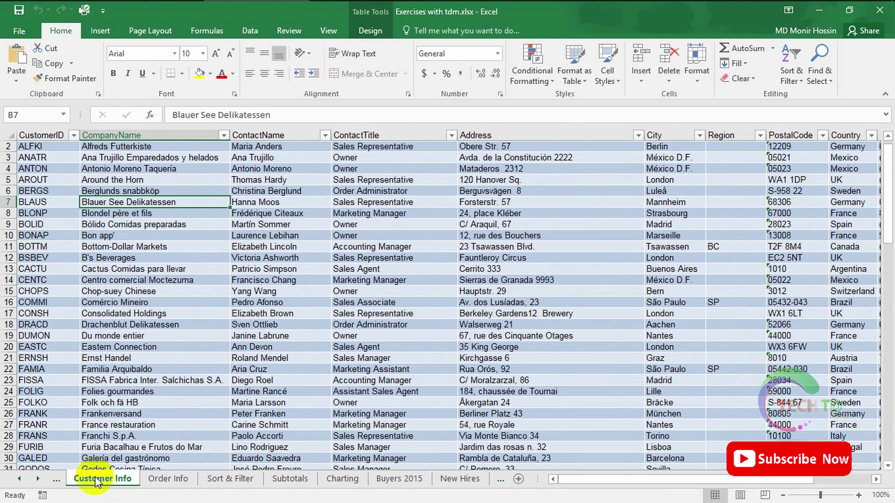
{"action": "left_click", "coordinate": [165, 478]}
{"action": "left_click", "coordinate": [129, 479]}
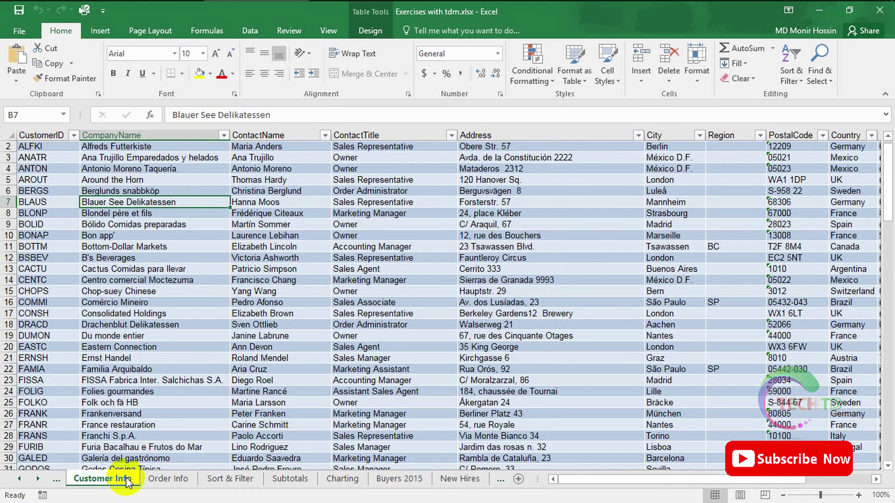
{"action": "left_click", "coordinate": [164, 479]}
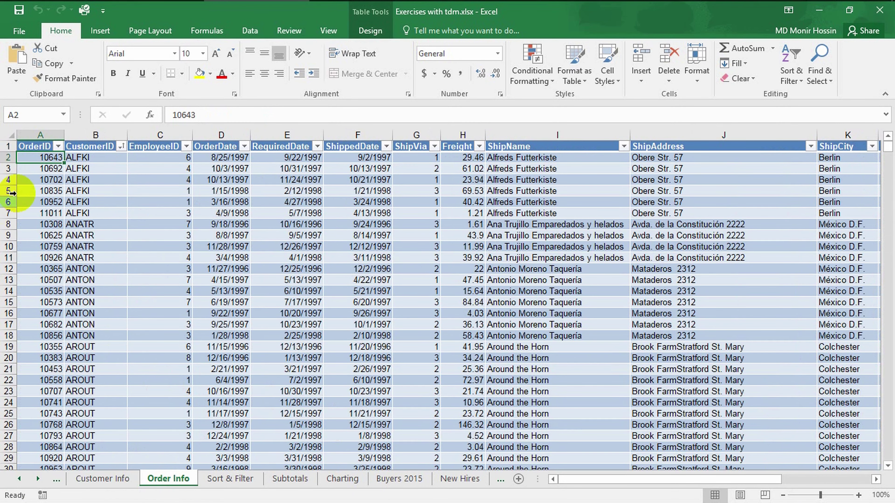
{"action": "left_click", "coordinate": [102, 478]}
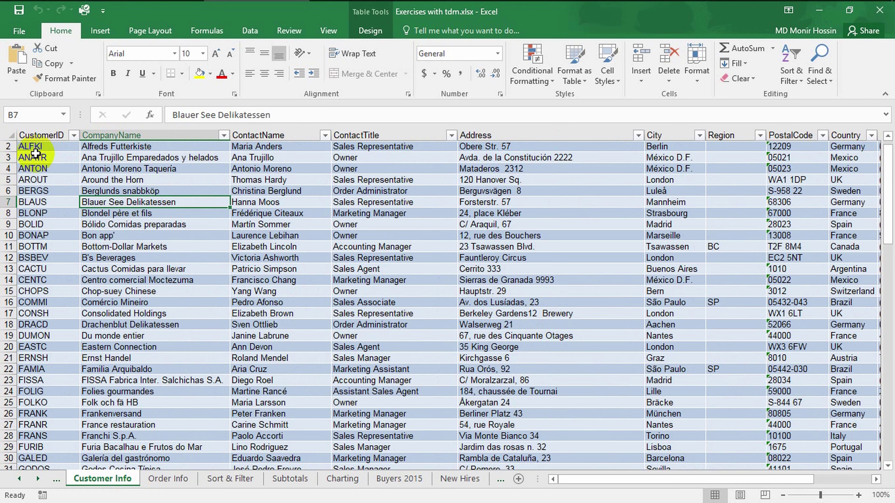
{"action": "left_click", "coordinate": [168, 478]}
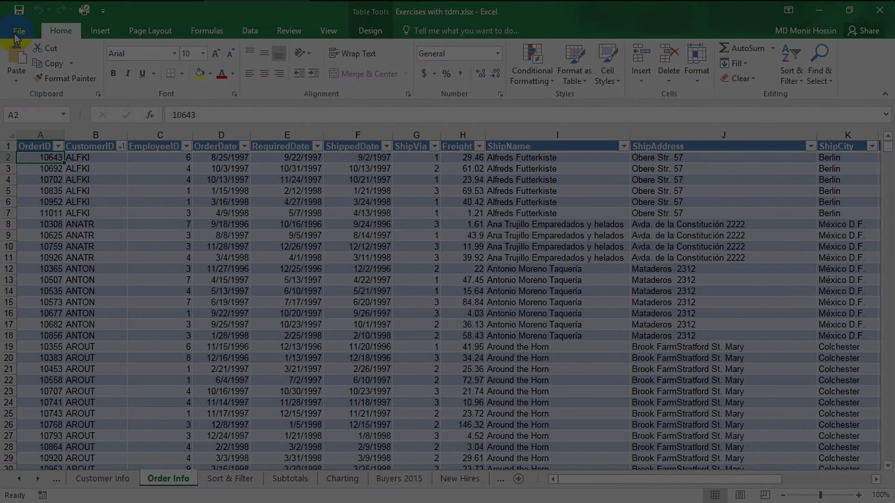
- Open the File backstage Info page for Exercises with tdm.xlsx
{"action": "left_click", "coordinate": [16, 32]}
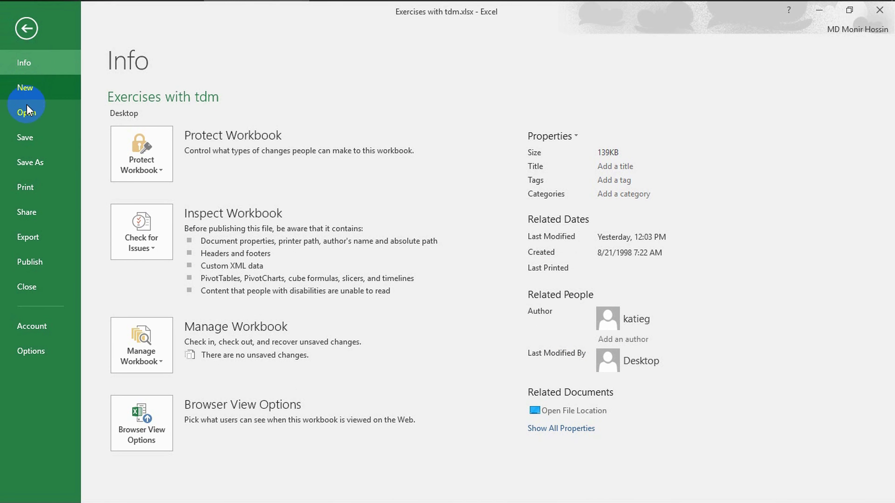
- Open Excel Options and browse the Formulas, Proofing and Save categories
{"action": "left_click", "coordinate": [37, 352]}
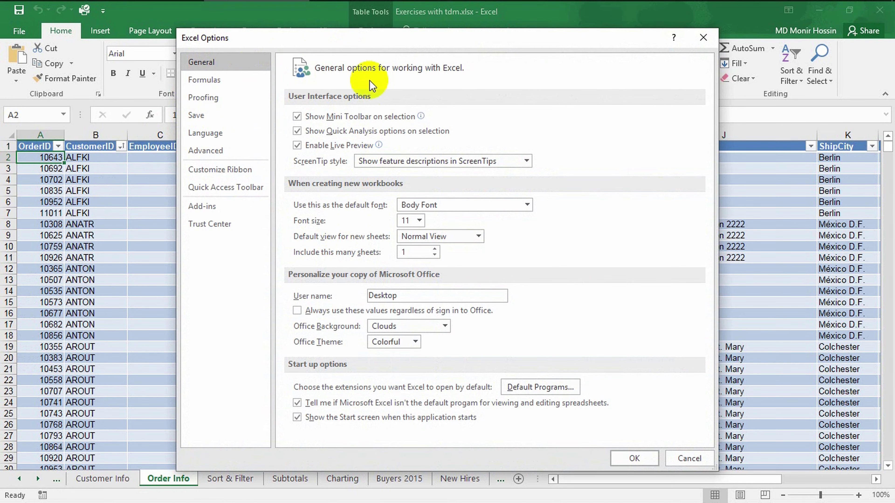
{"action": "left_click", "coordinate": [231, 90]}
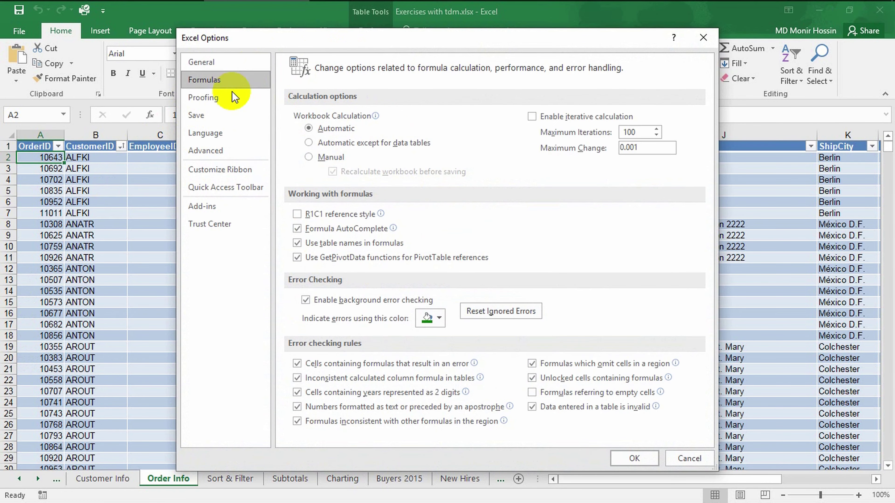
{"action": "left_click", "coordinate": [206, 103]}
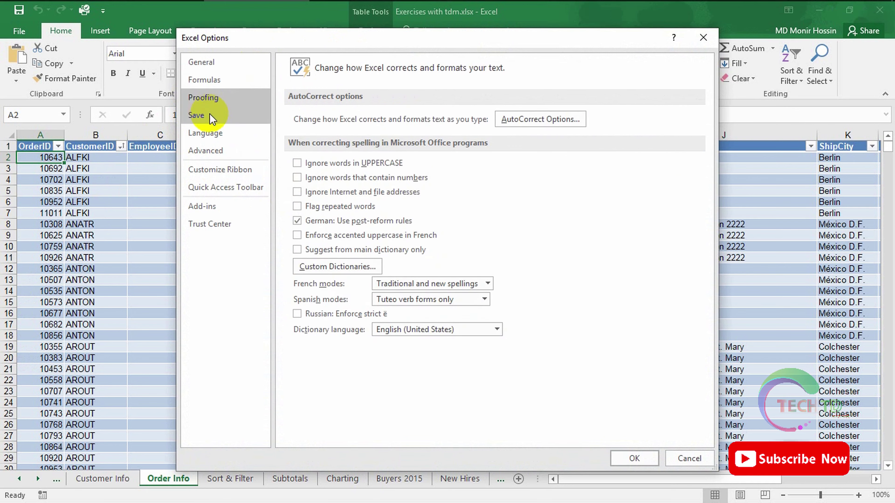
{"action": "left_click", "coordinate": [211, 116]}
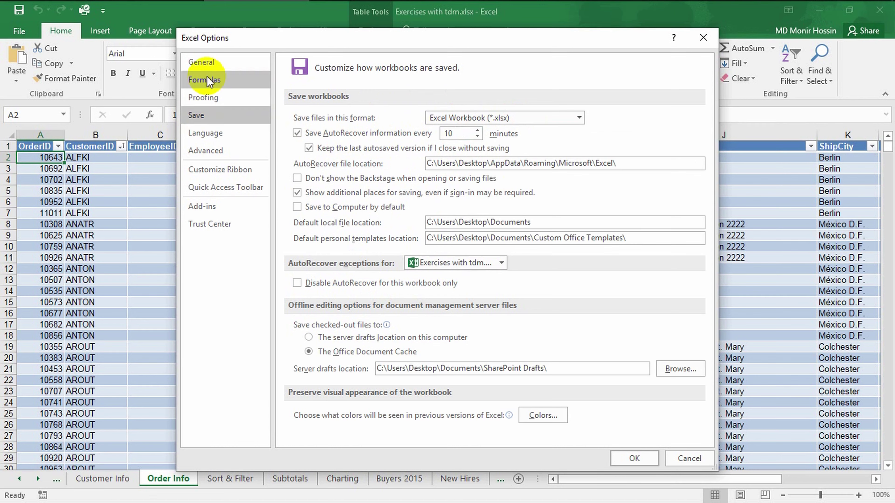
- Set AutoRecover to save every 1 minute and close Excel Options with OK
{"action": "left_click", "coordinate": [475, 134]}
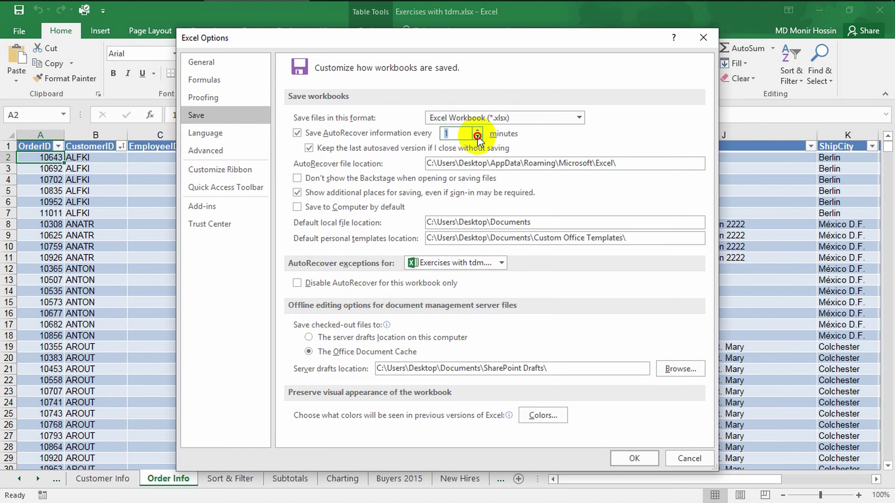
{"action": "left_click", "coordinate": [629, 459]}
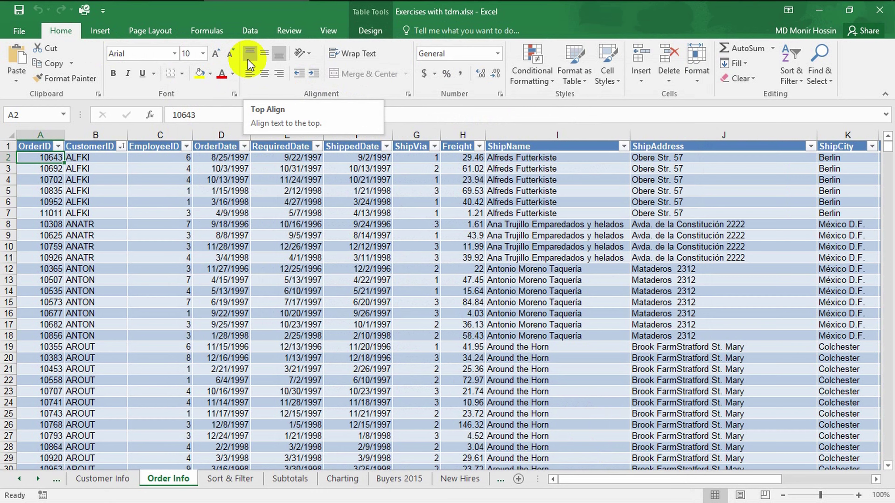
- In Excel Options' Add-ins page, choose COM Add-ins under Manage and bring up the add-ins list
{"action": "left_click", "coordinate": [21, 31]}
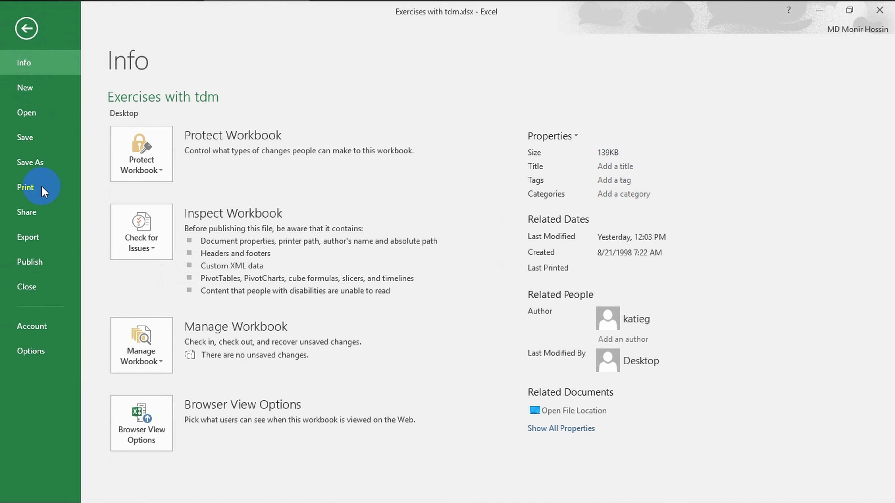
{"action": "left_click", "coordinate": [38, 352]}
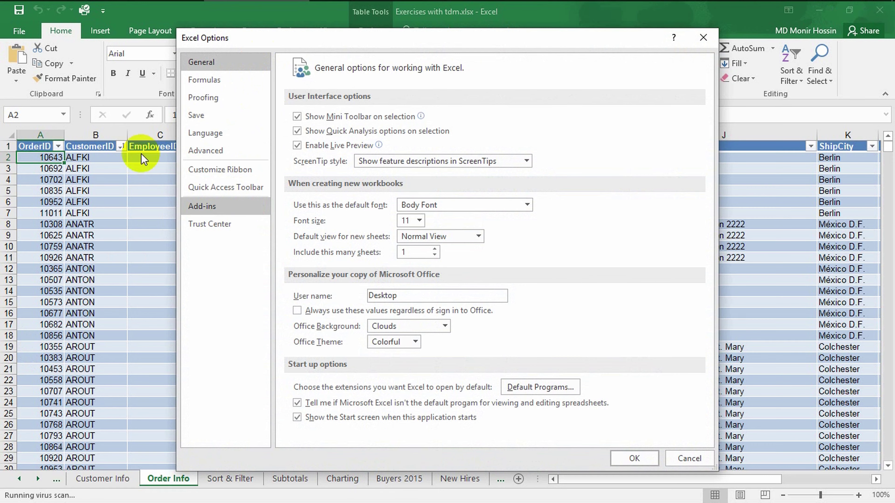
{"action": "left_click", "coordinate": [242, 208]}
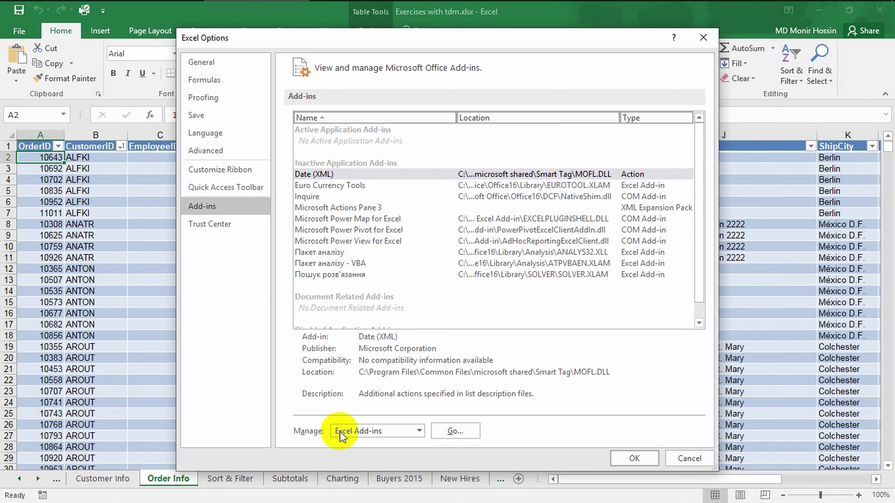
{"action": "left_click", "coordinate": [420, 432]}
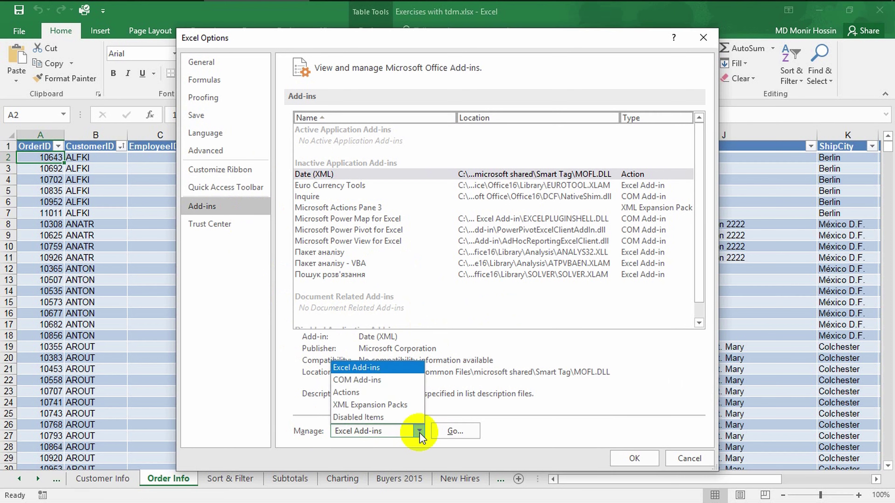
{"action": "left_click", "coordinate": [382, 381]}
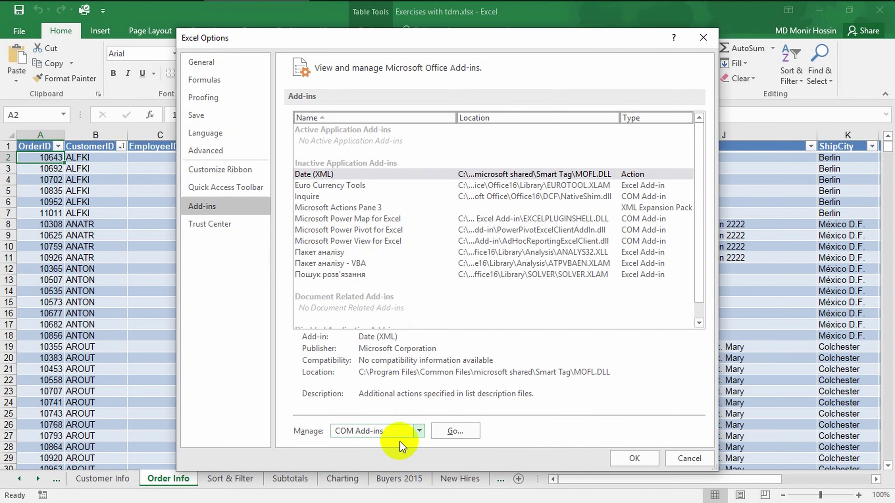
{"action": "left_click", "coordinate": [455, 432]}
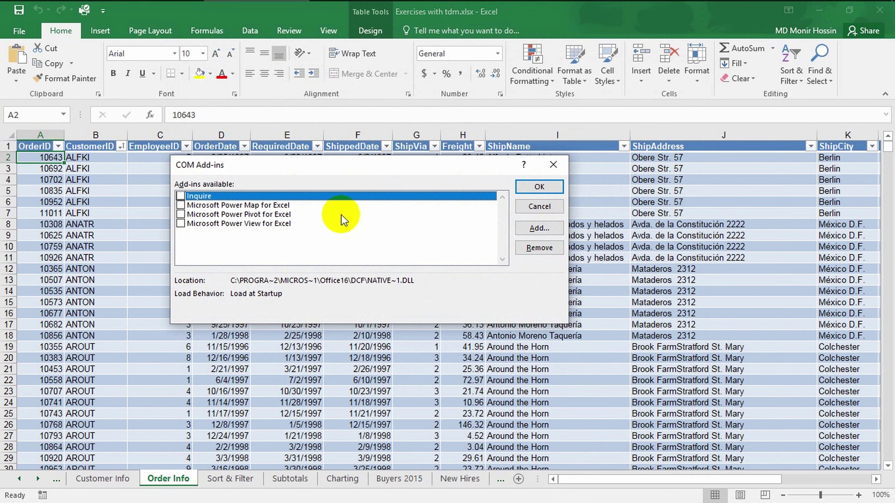
- Enable the Microsoft Power Pivot for Excel add-in and view its new Power Pivot ribbon tab
{"action": "left_click", "coordinate": [180, 214]}
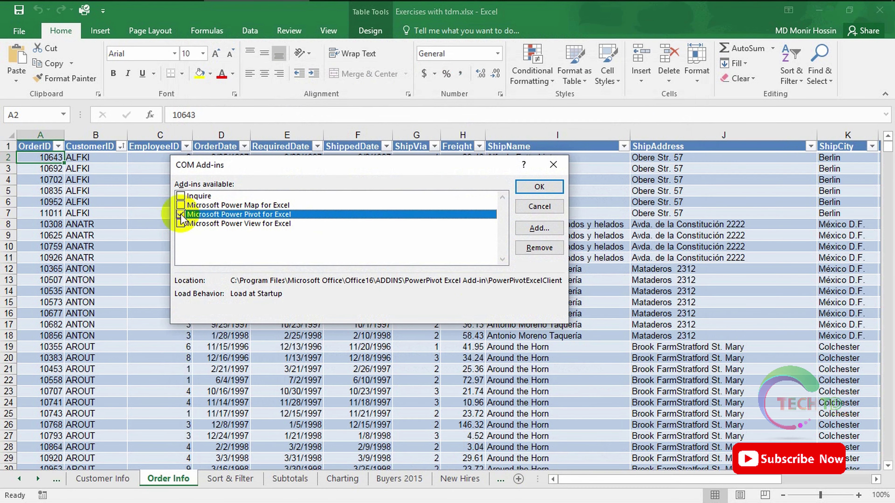
{"action": "left_click", "coordinate": [539, 187]}
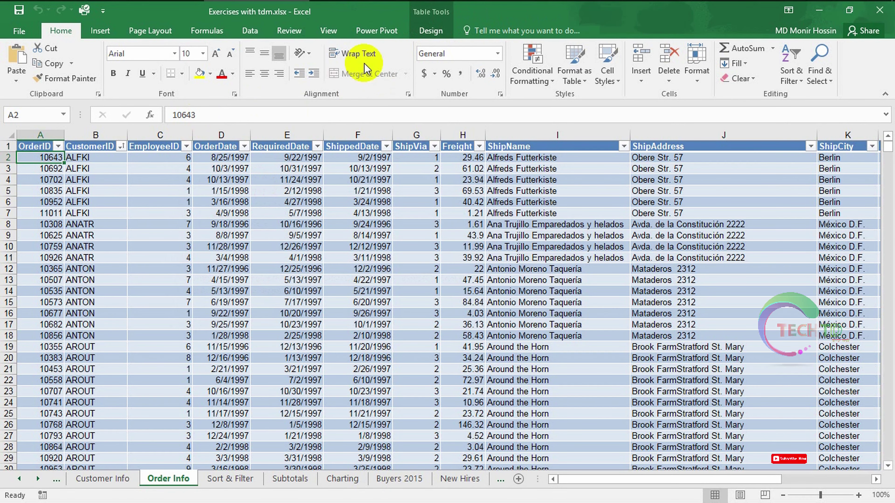
{"action": "left_click", "coordinate": [371, 37]}
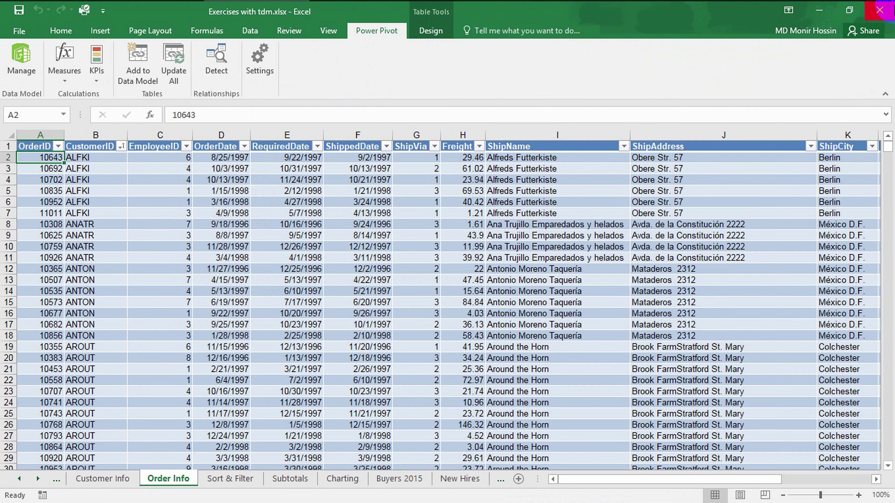
- Close Excel and reopen Exercises with tdm.xlsx from the desktop
{"action": "left_click", "coordinate": [891, 10]}
{"action": "left_click", "coordinate": [35, 93]}
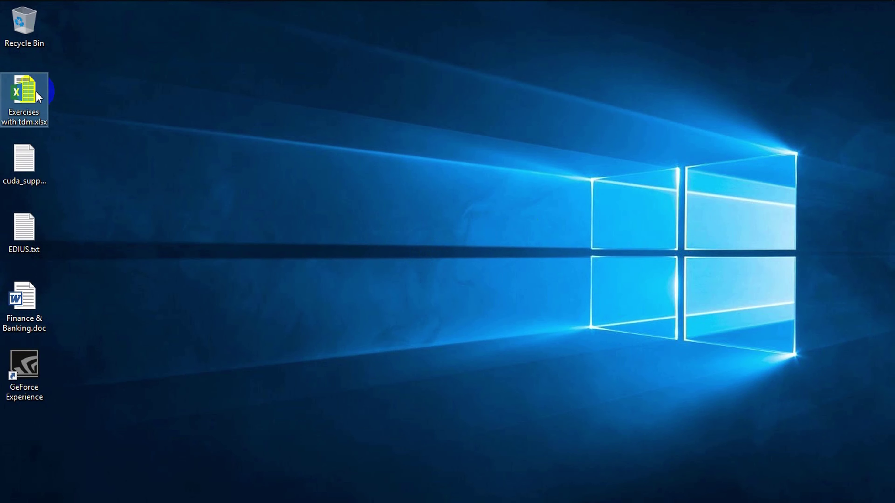
{"action": "double_click", "coordinate": [38, 97]}
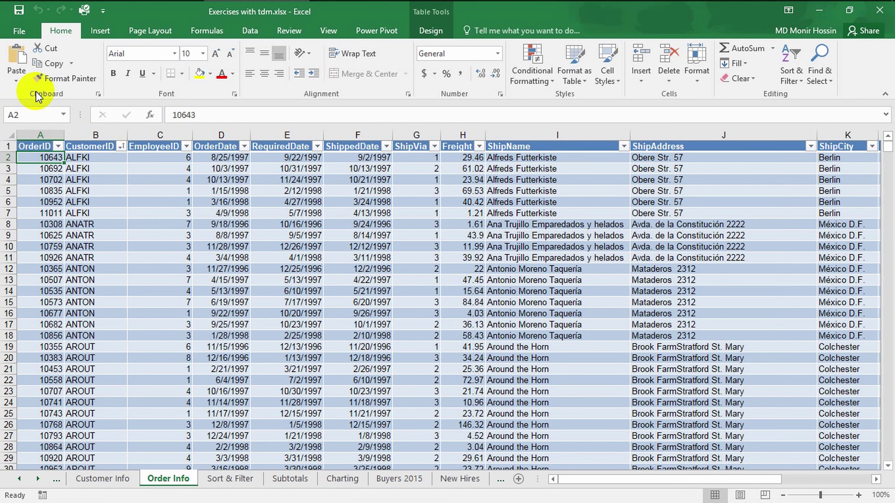
- Insert a PivotTable from the OrderInfo table, starting from cell C6, onto a new worksheet
{"action": "left_click", "coordinate": [187, 203]}
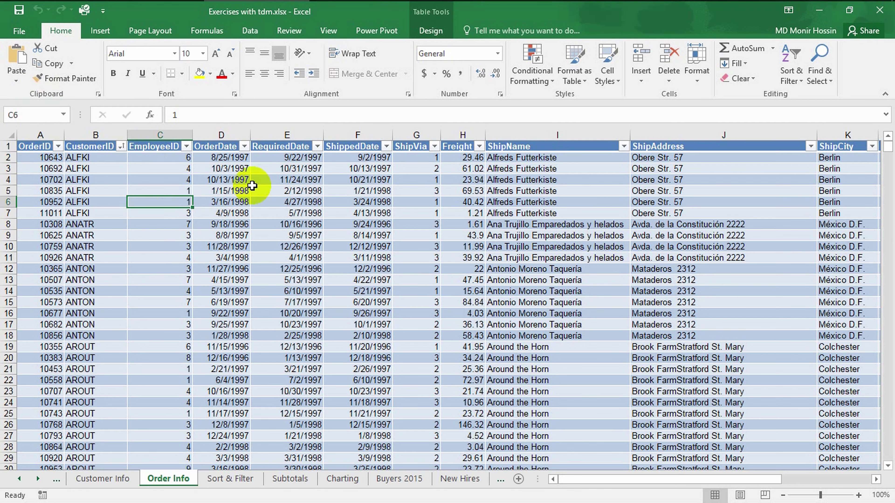
{"action": "left_click", "coordinate": [101, 33]}
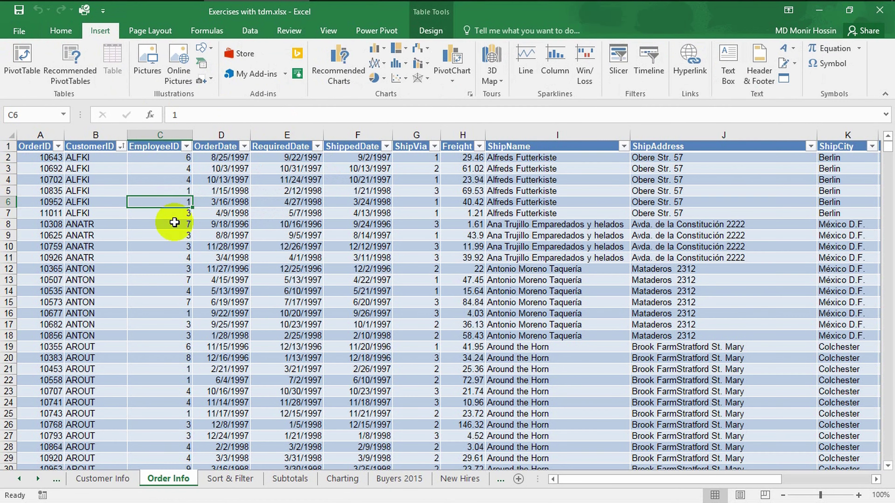
{"action": "left_click", "coordinate": [25, 63]}
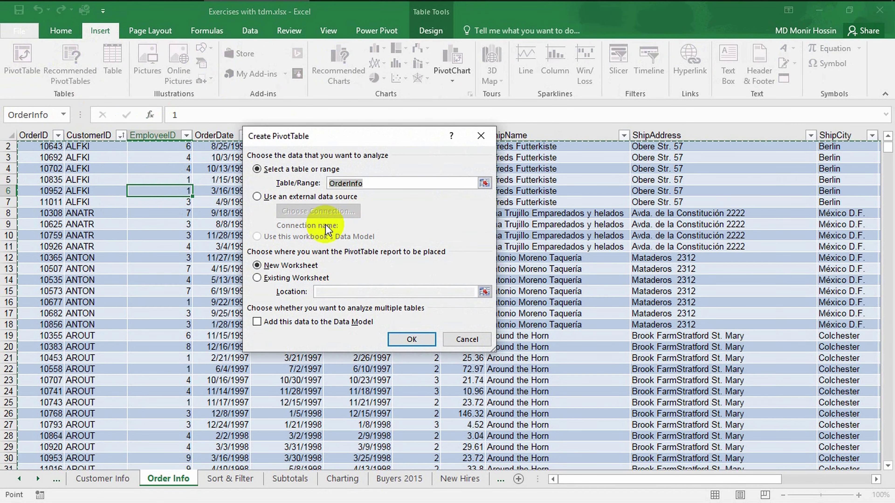
{"action": "left_click", "coordinate": [411, 340]}
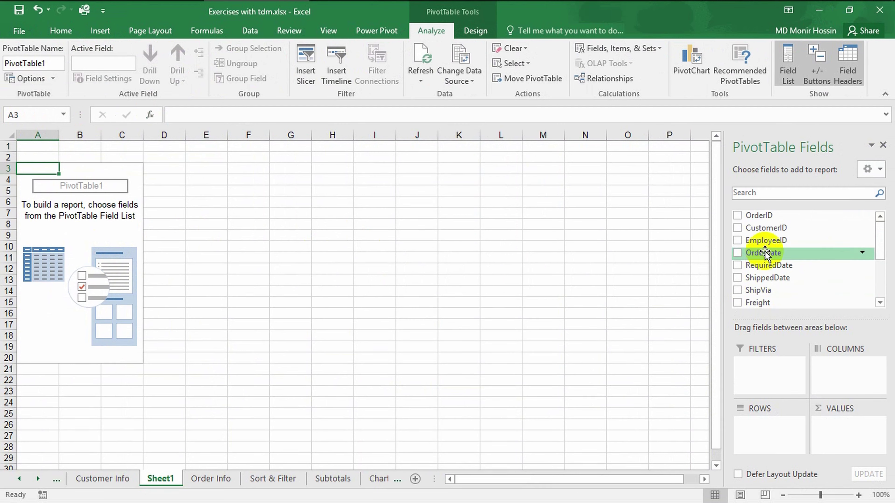
- Choose MORE TABLES in the field list and accept rebuilding the PivotTable on the Data Model
{"action": "left_click_drag", "start_coordinate": [881, 249], "coordinate": [881, 299]}
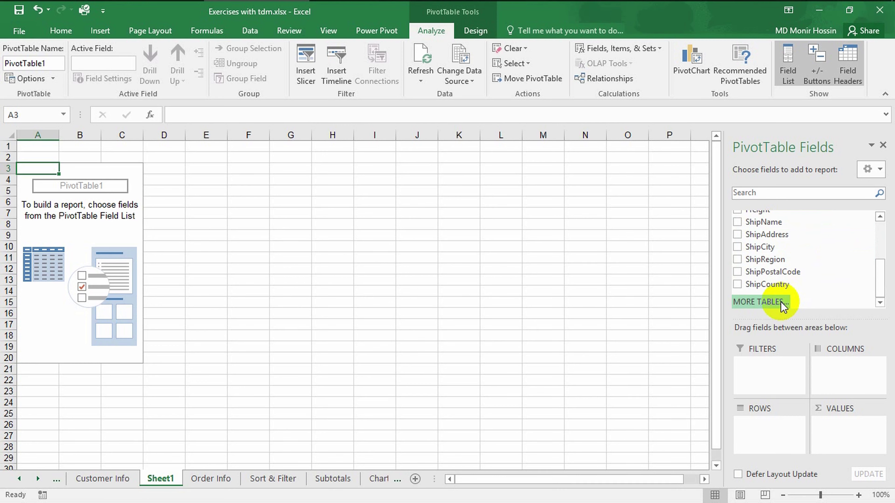
{"action": "left_click", "coordinate": [761, 302]}
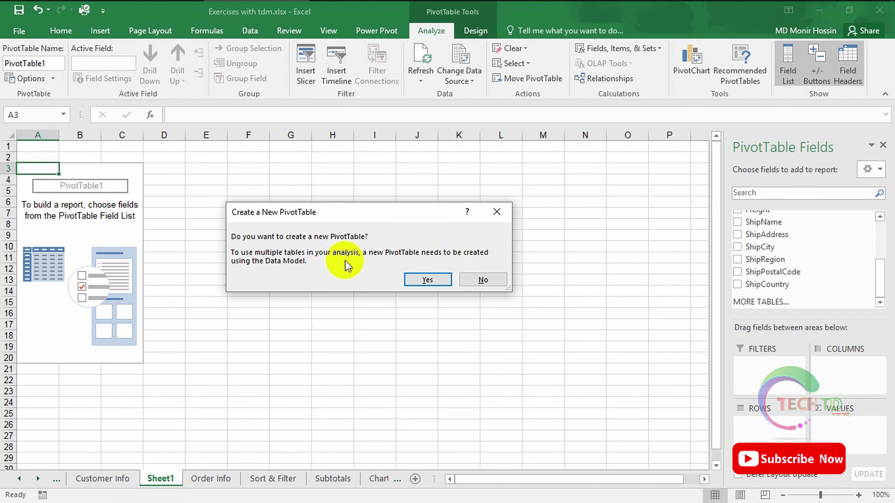
{"action": "left_click", "coordinate": [430, 280]}
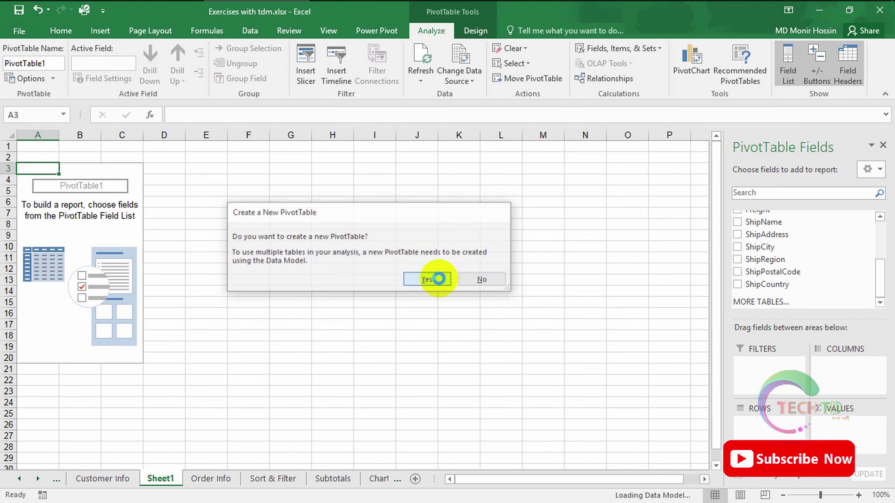